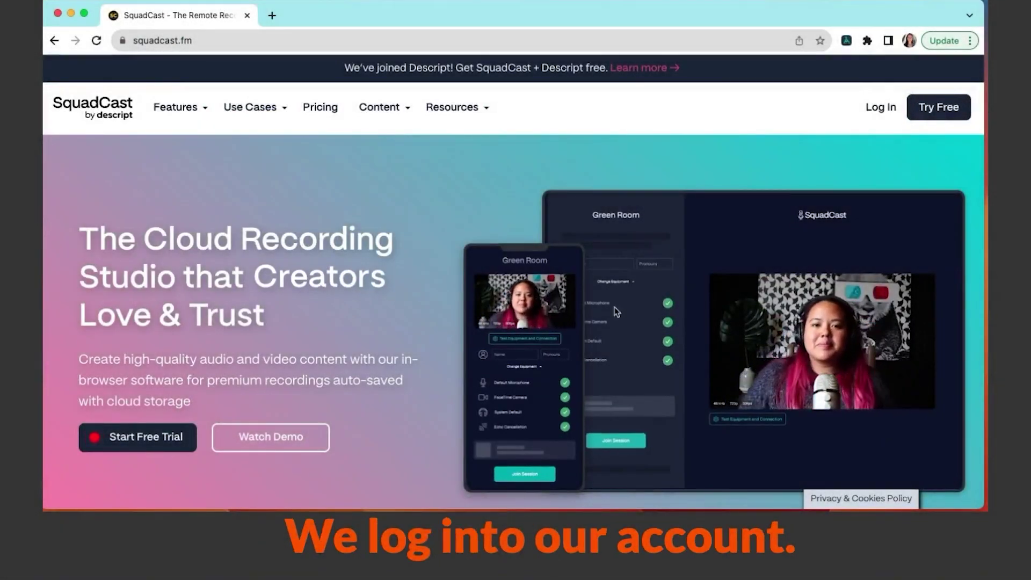
Step: Log in to SquadCast to reach the dashboard listing Instant Session and the upcoming Trailers session
left_click(879, 107)
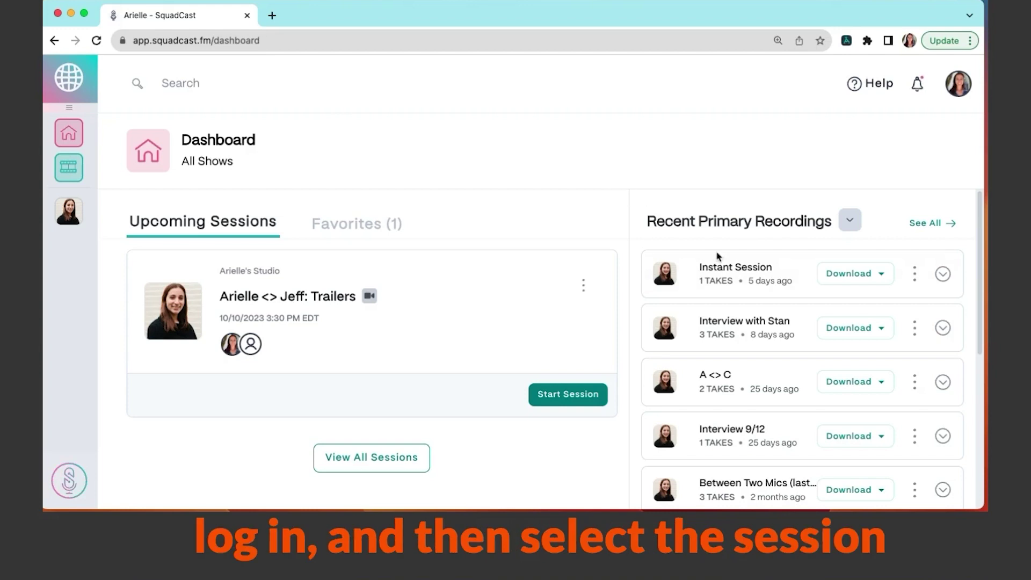
Step: Expand the A <> C session in Recent Primary Recordings and open its take 2
scroll(776, 312, "down", 1)
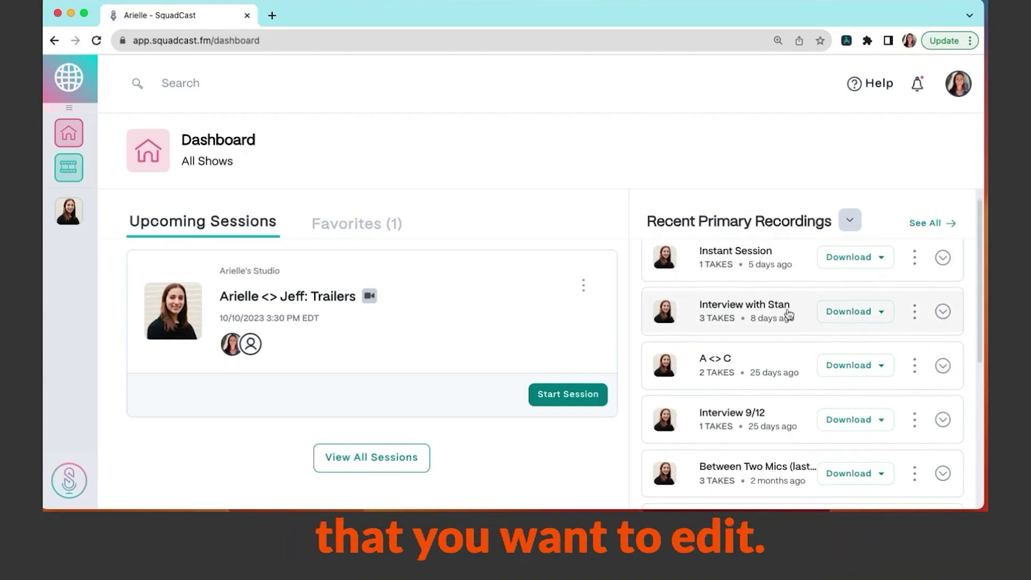
scroll(777, 322, "down", 2)
left_click(776, 328)
scroll(776, 329, "down", 2)
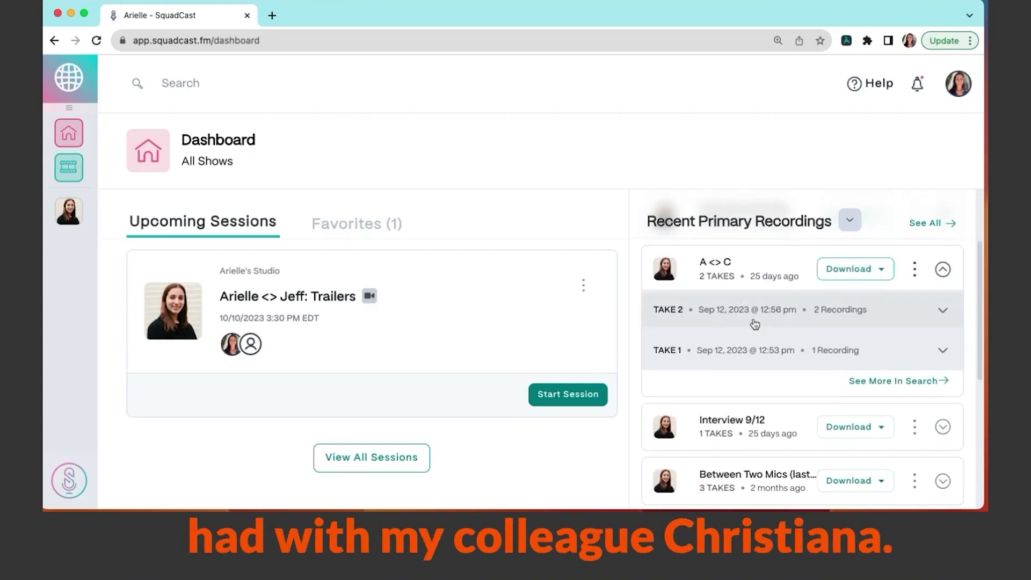
left_click(752, 321)
Step: Preview and play both the host's and the guest's take 2 video recordings
left_click(903, 378)
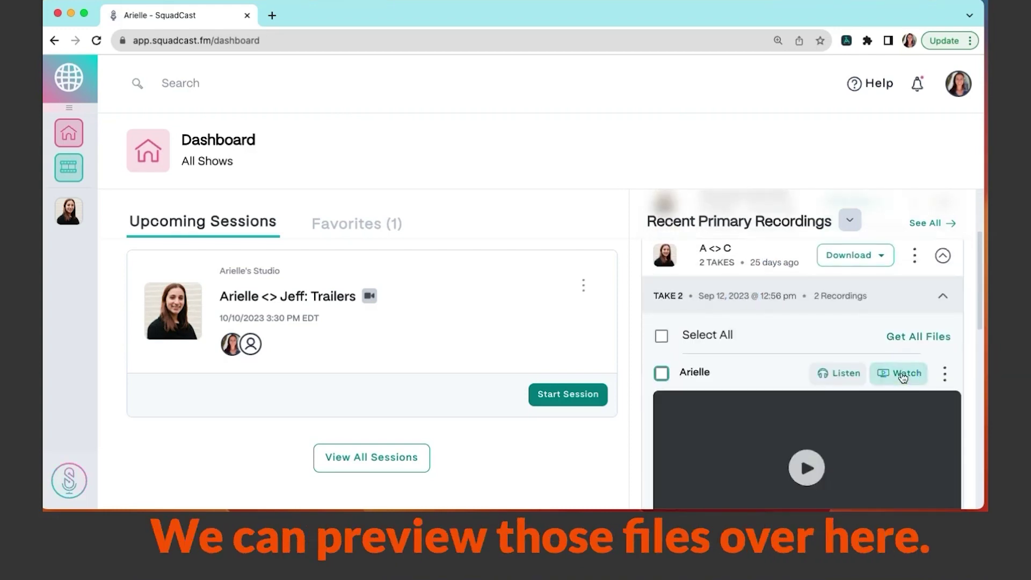
scroll(902, 378, "down", 3)
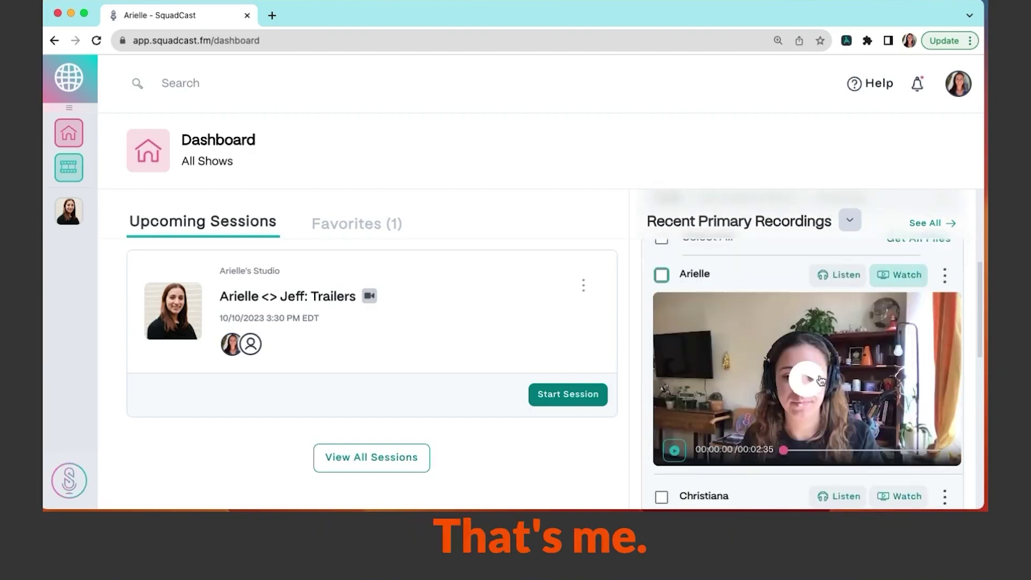
scroll(820, 380, "down", 1)
left_click(804, 341)
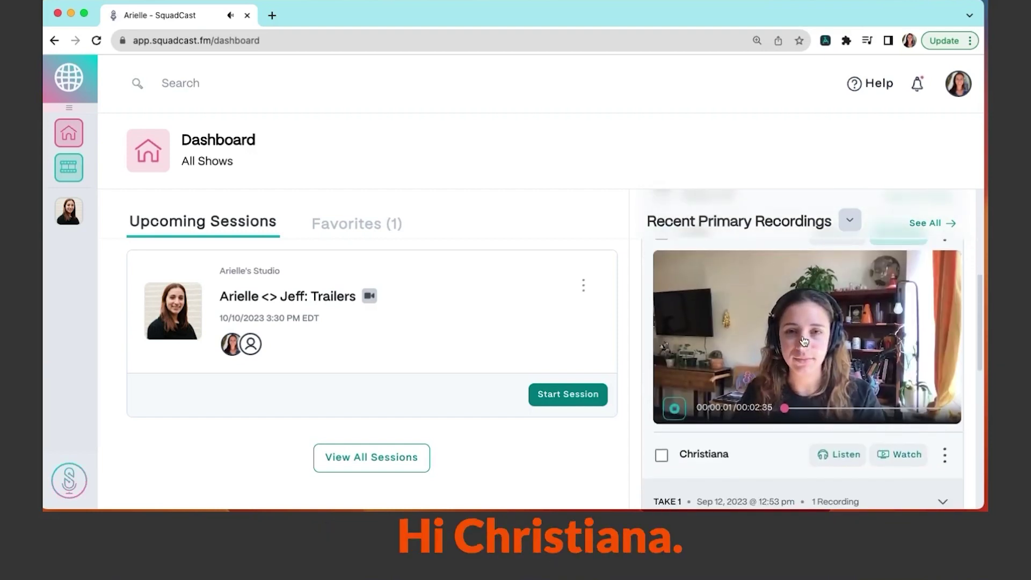
scroll(898, 361, "down", 2)
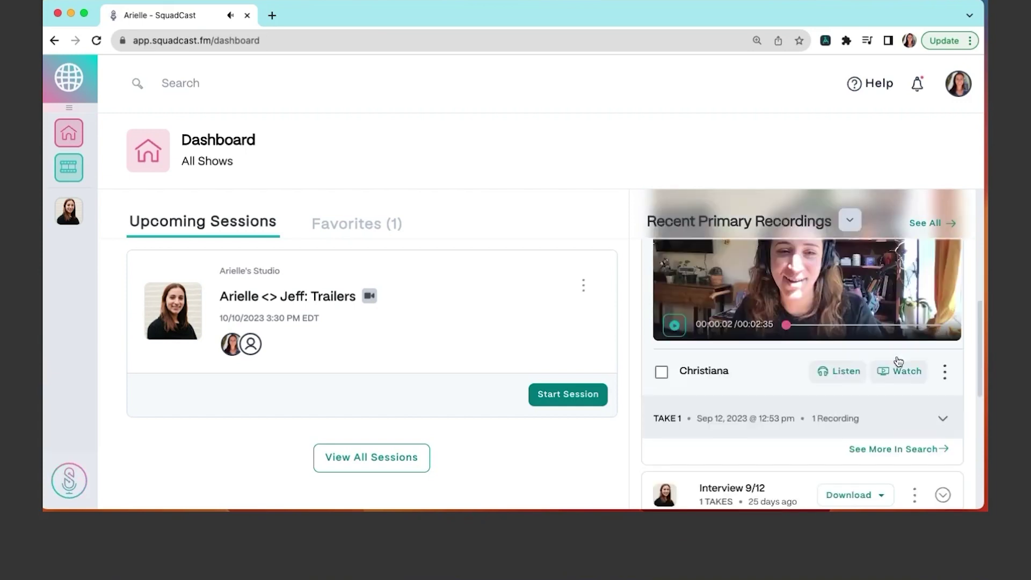
left_click(906, 370)
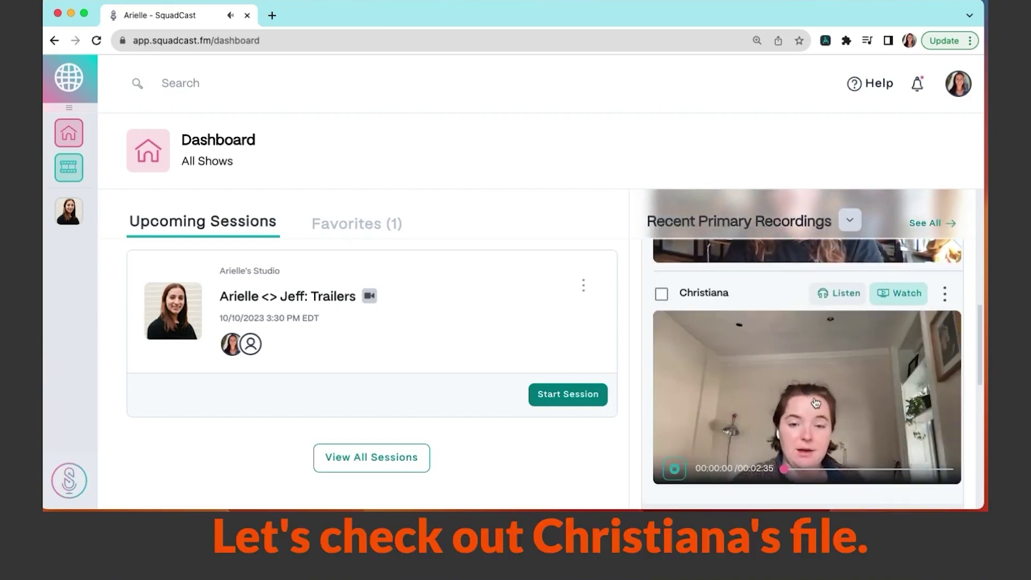
left_click(819, 403)
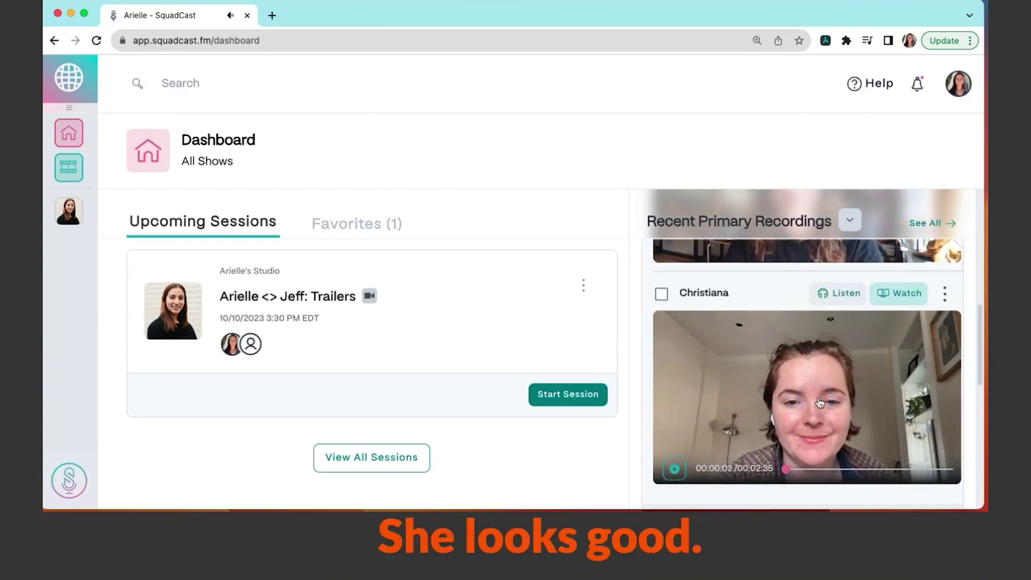
scroll(818, 403, "up", 4)
Step: Select both take 2 recordings and send them to Descript with Edit All mp4
left_click(661, 272)
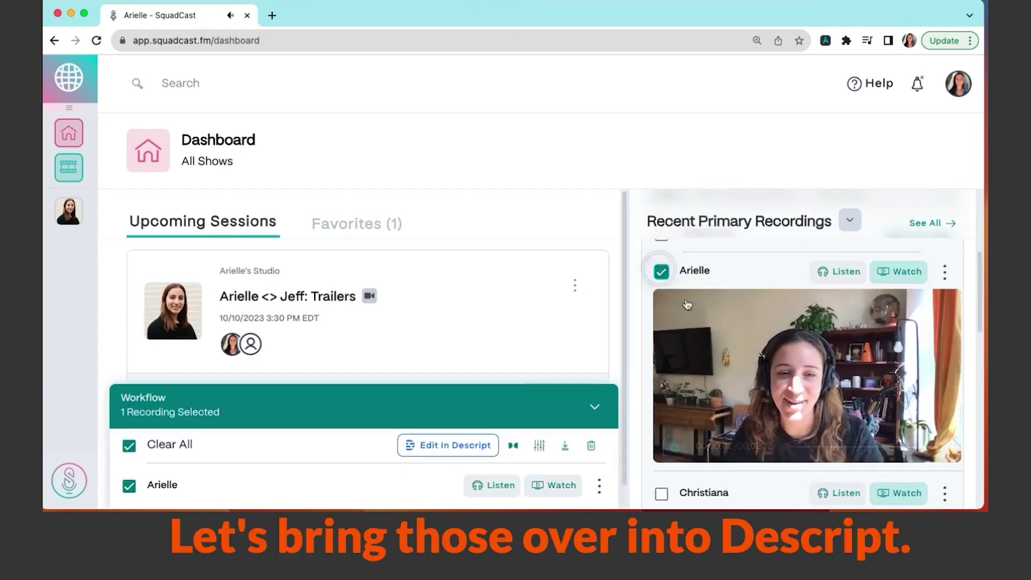
scroll(687, 305, "down", 2)
left_click(661, 438)
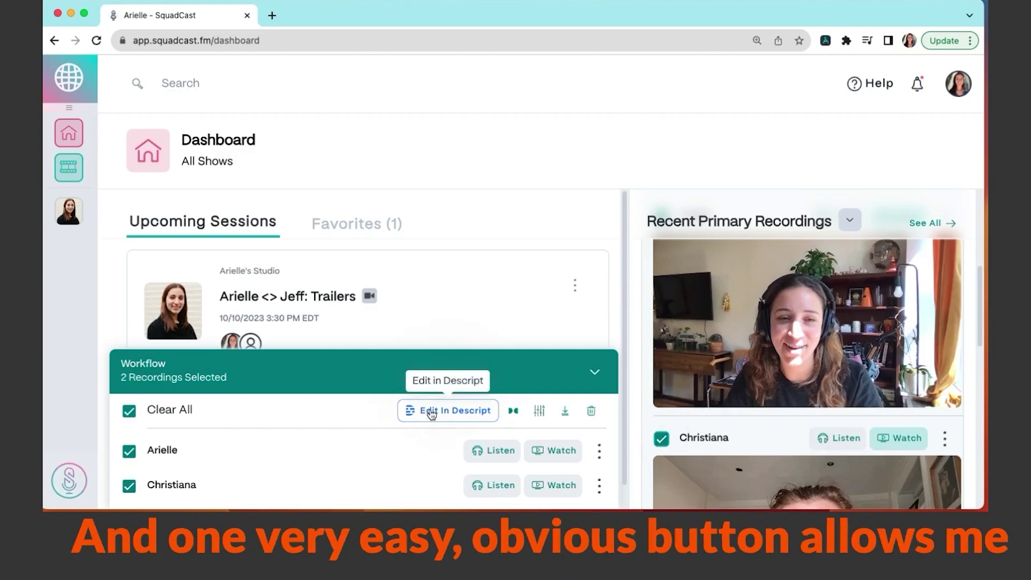
left_click(431, 414)
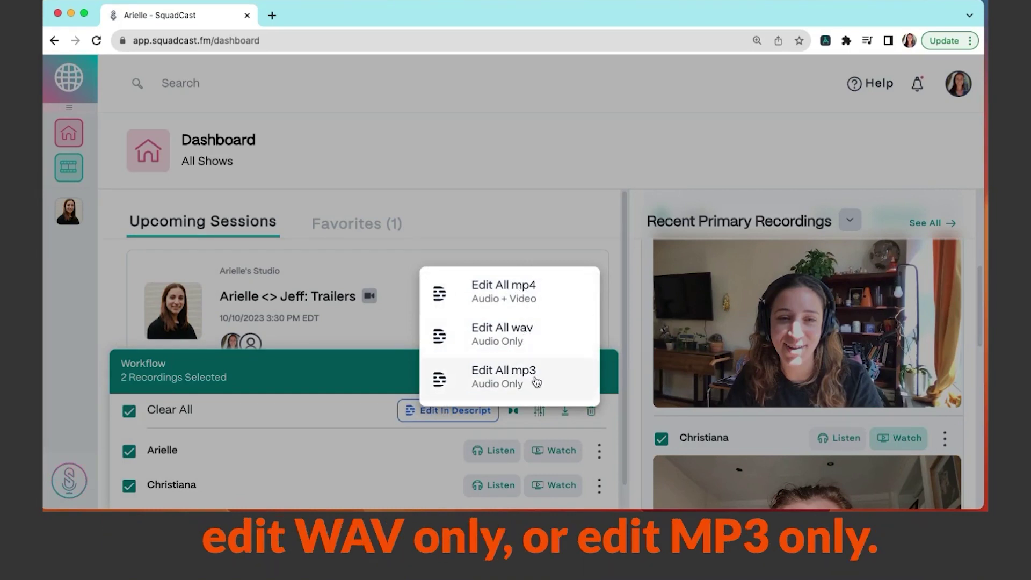
left_click(514, 286)
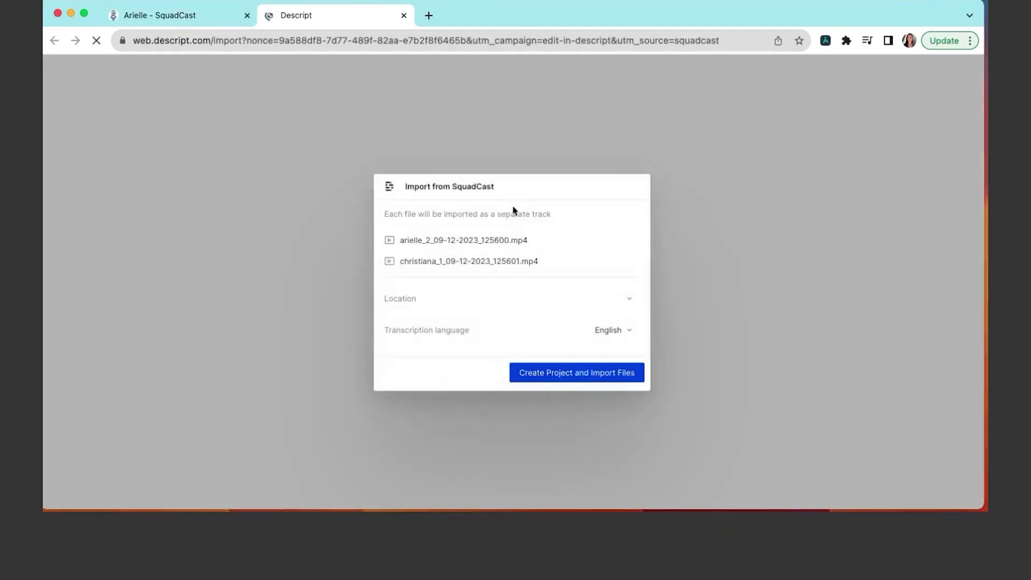
Step: Create a Descript project from the imported SquadCast files and open it in the desktop app
left_click(548, 376)
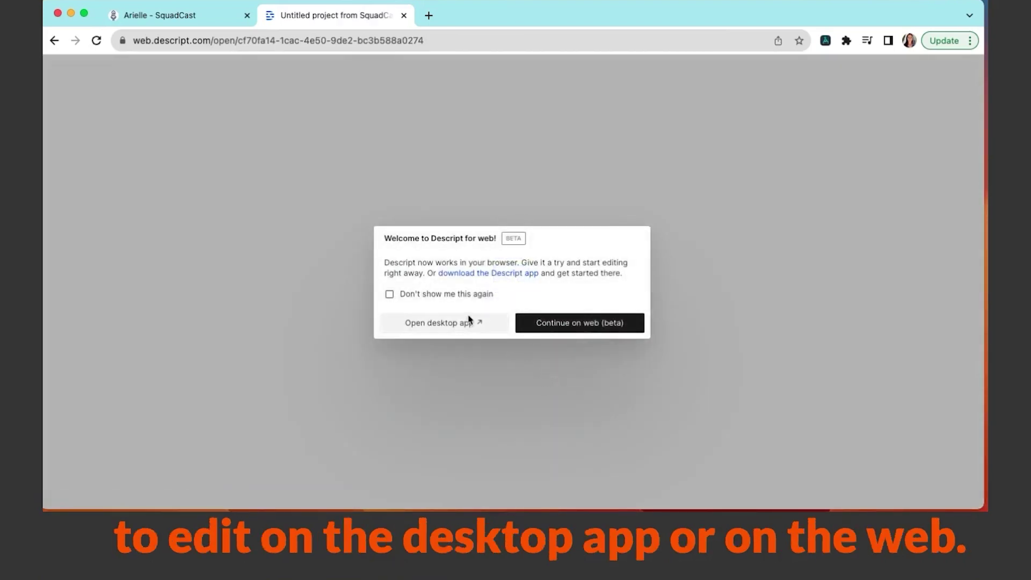
left_click(461, 324)
left_click(633, 154)
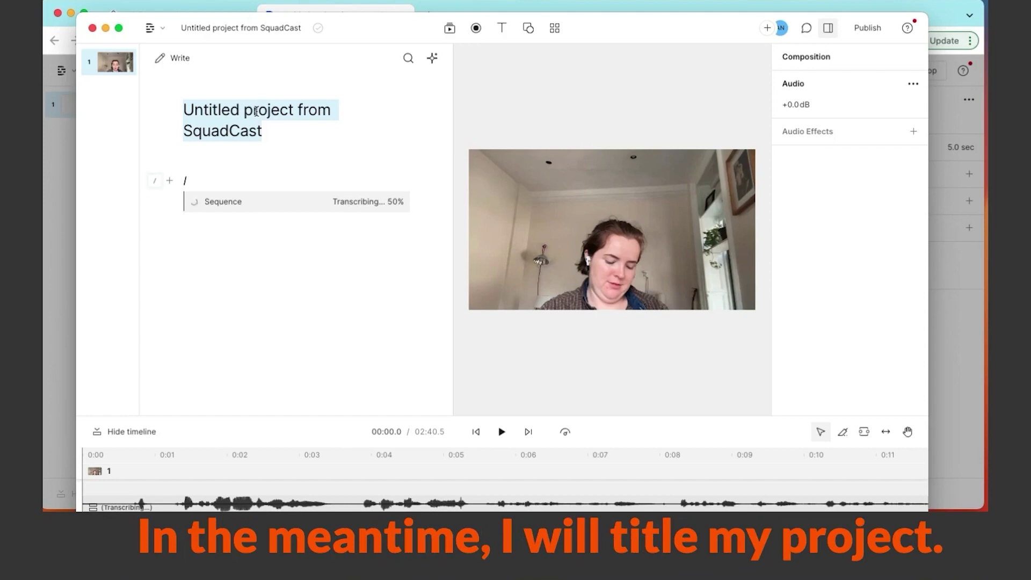
Step: Title the project 'Christiana and Arielle' and shrink the guest's feed into the top-right quarter
type("C")
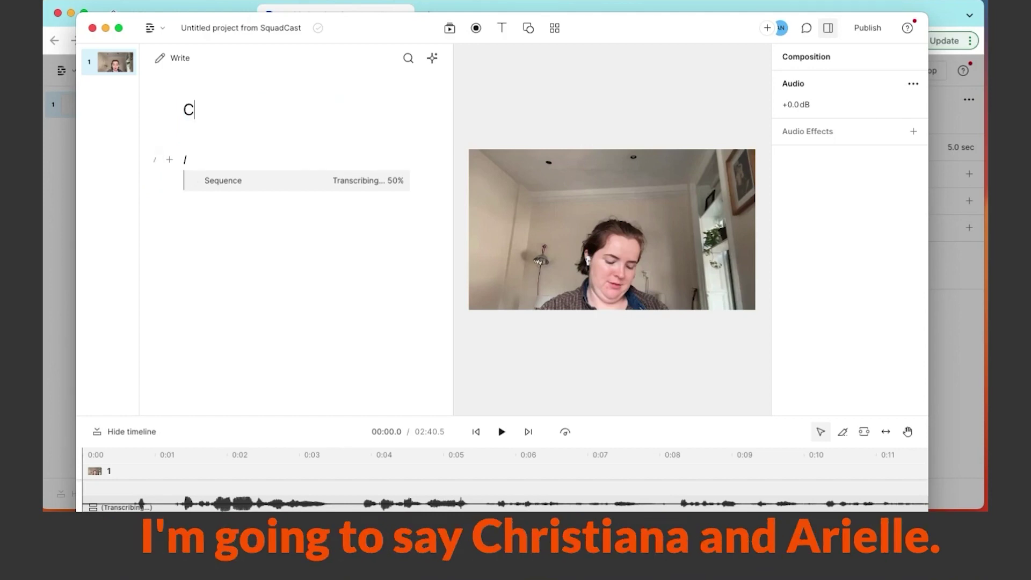
type("hristiana and Arielle")
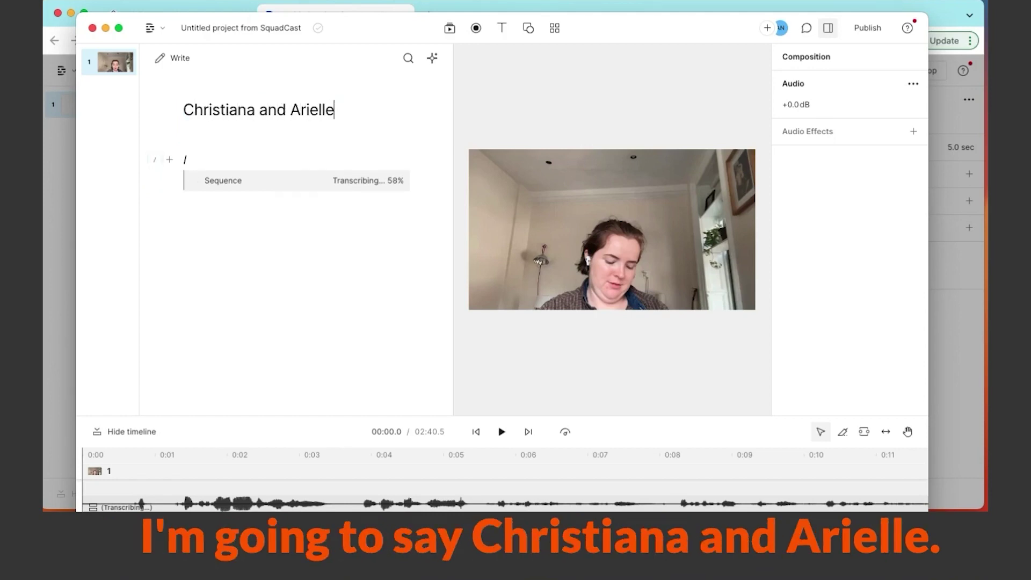
left_click(308, 244)
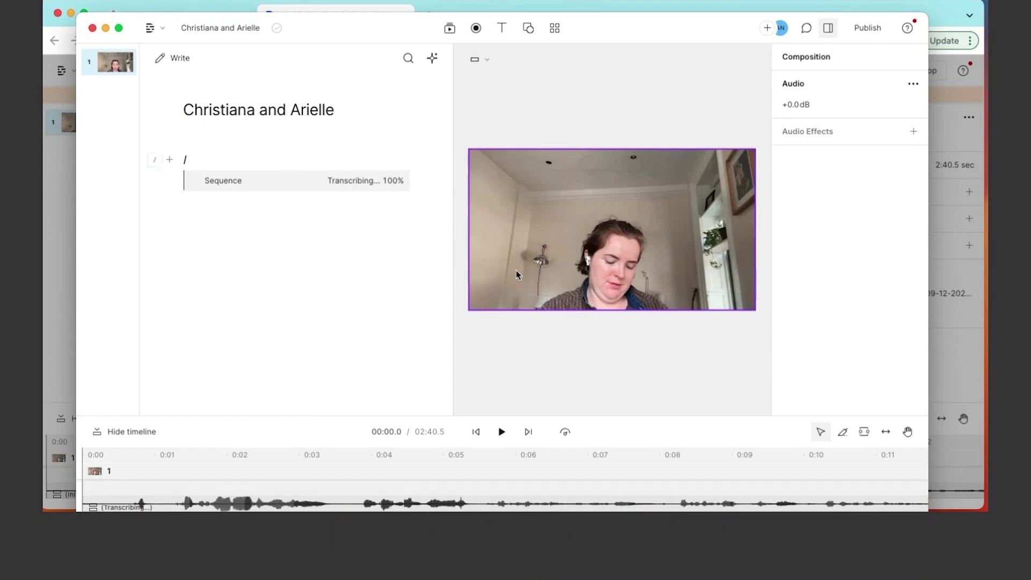
left_click(528, 285)
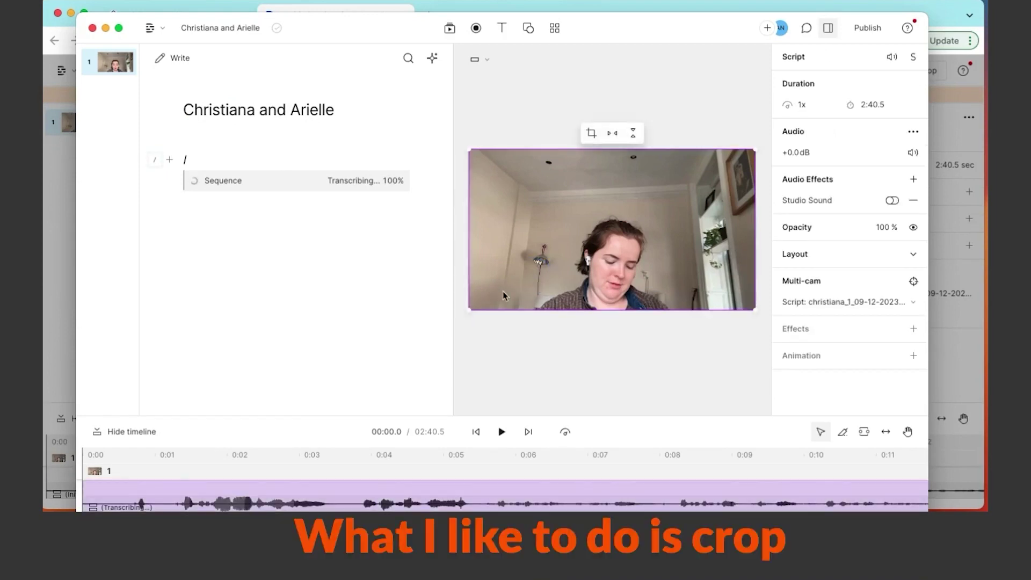
left_click_drag(471, 309, 604, 234)
left_click(564, 108)
Step: Play back the exchange from 'How', then select the whole script and turn on Studio Sound
left_click(251, 233)
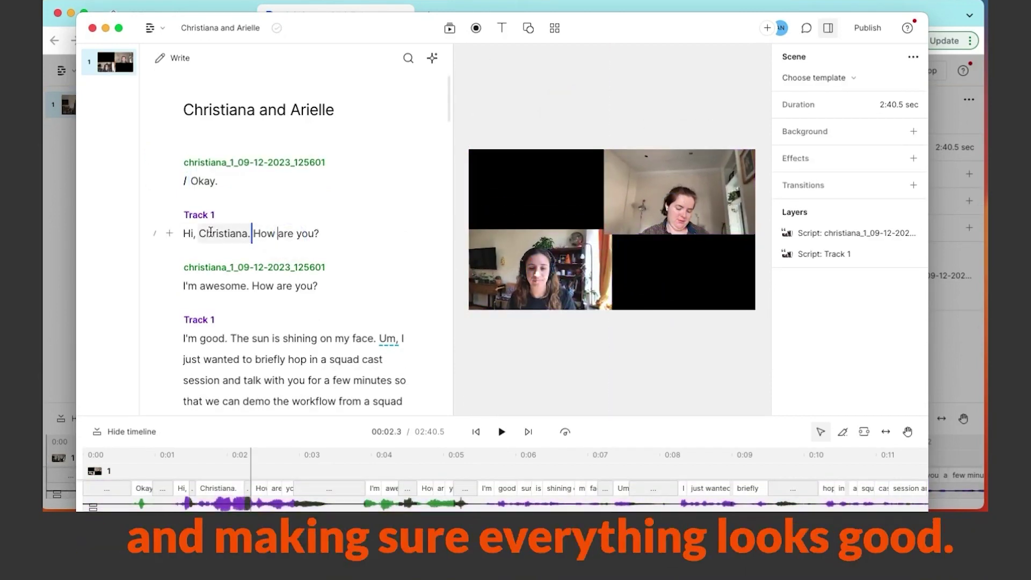
key("space")
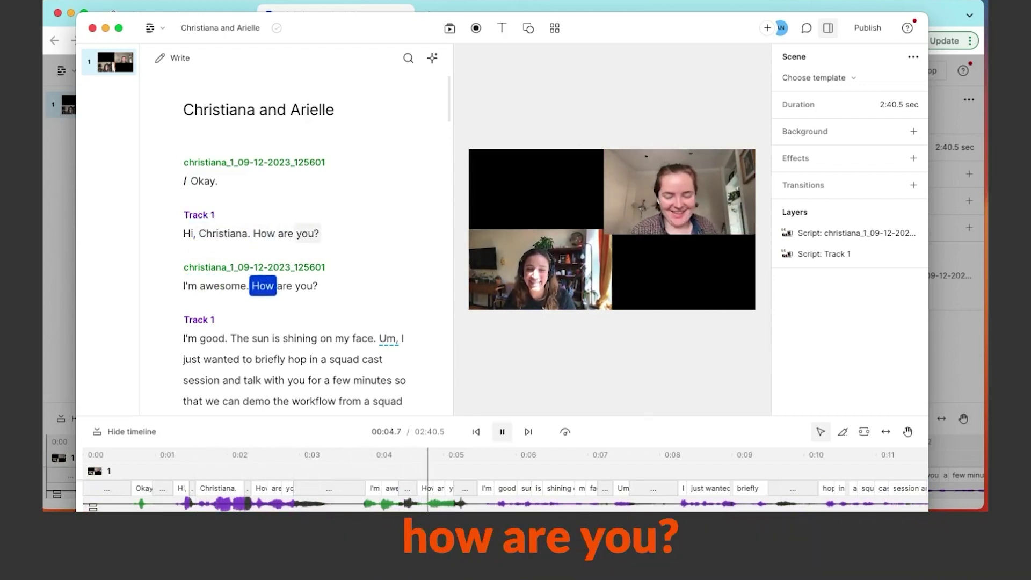
key("space")
scroll(357, 232, "down", 5)
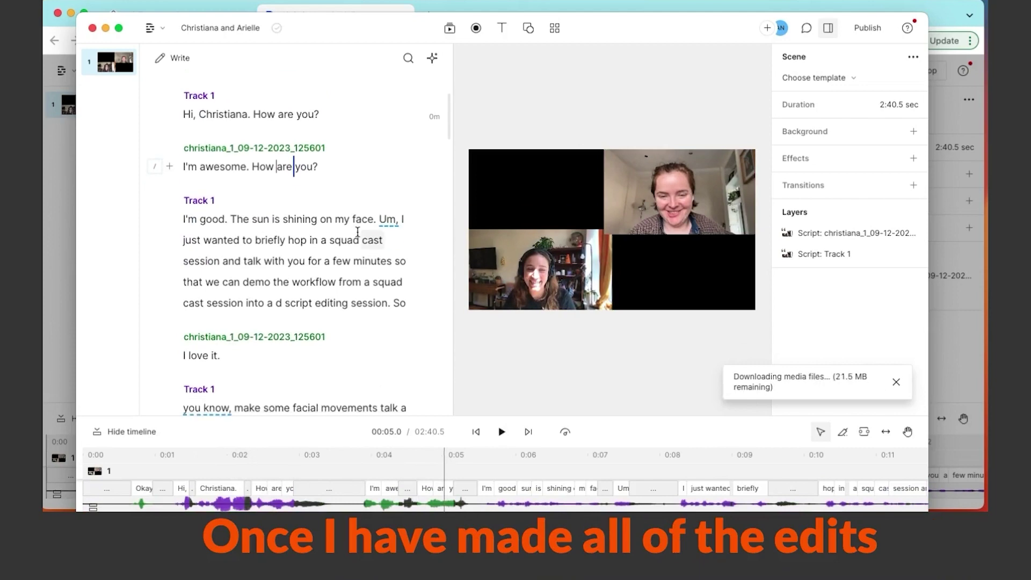
key("super+a")
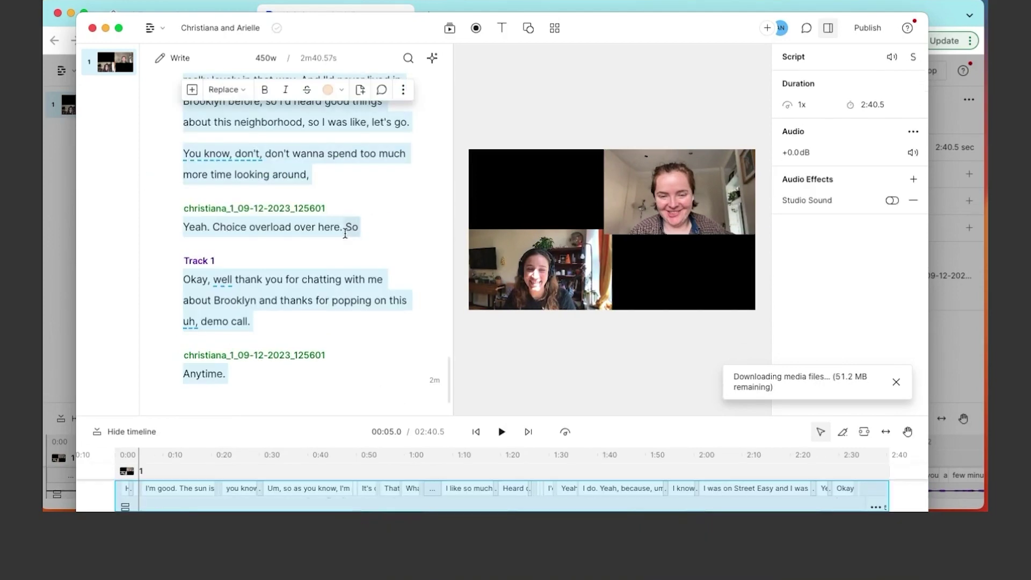
left_click(892, 201)
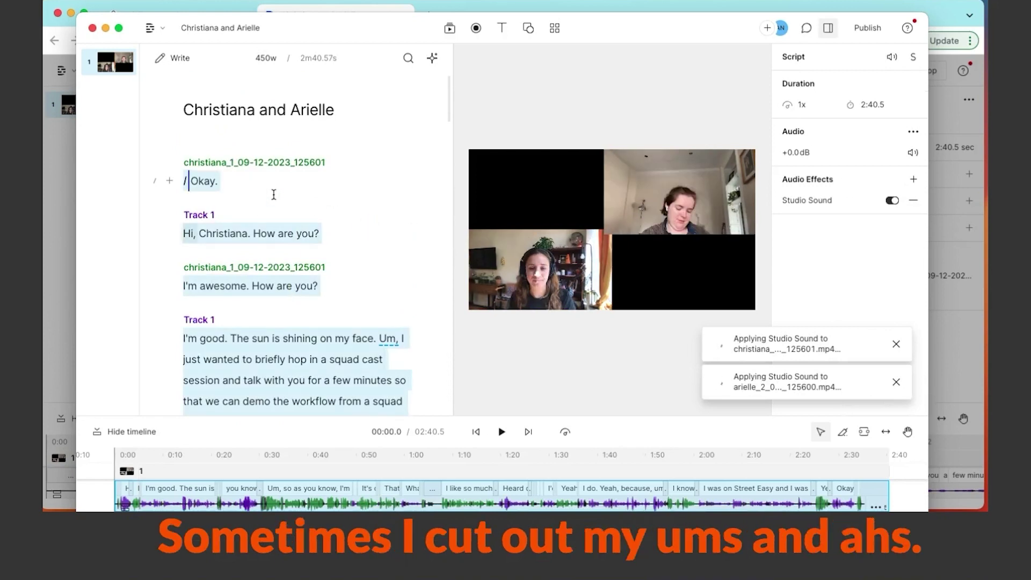
Step: Clear the selection by returning to the start of the transcript and scroll through the script
left_click(273, 197)
scroll(308, 236, "down", 1)
scroll(314, 235, "down", 2)
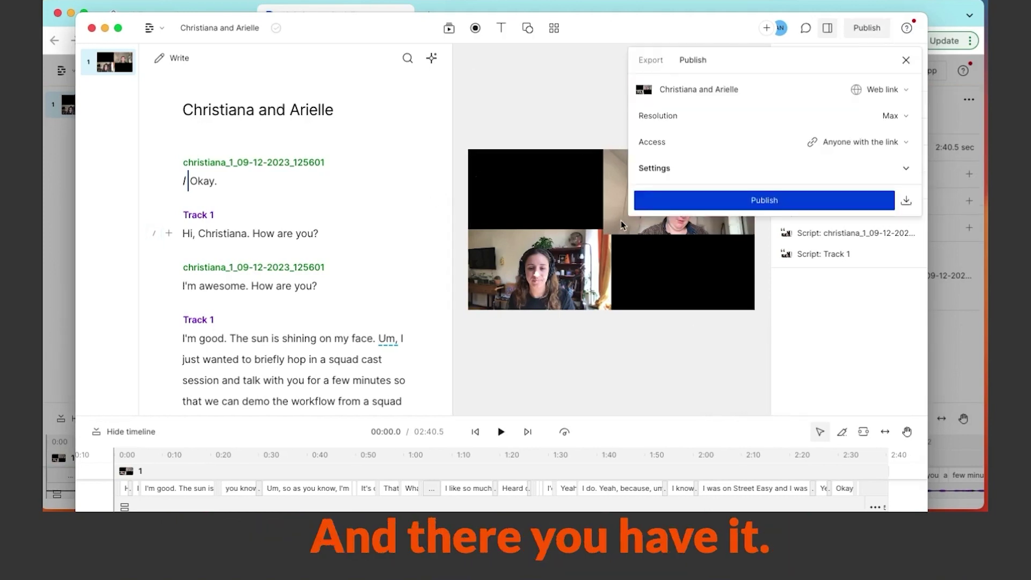
Step: Close Publish, reopen it to review the Export tab's Video, Audio and GIF options, then close it
left_click(594, 138)
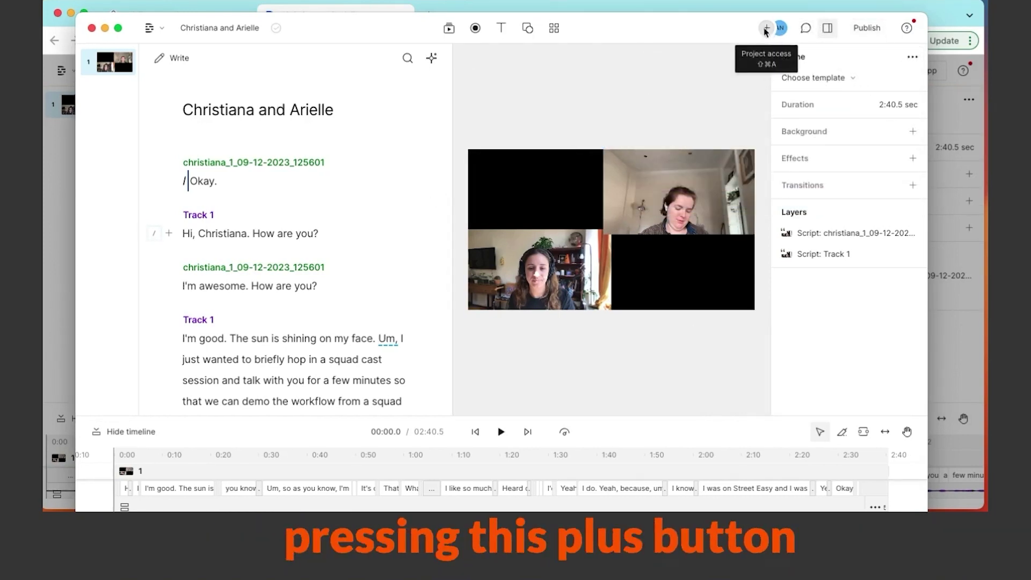
left_click(867, 28)
left_click(649, 59)
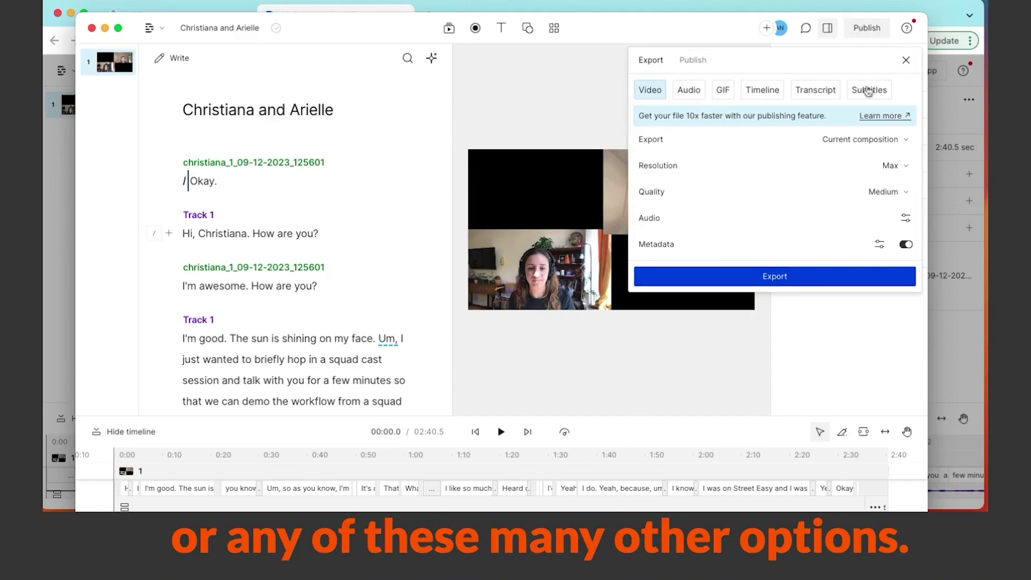
left_click(582, 114)
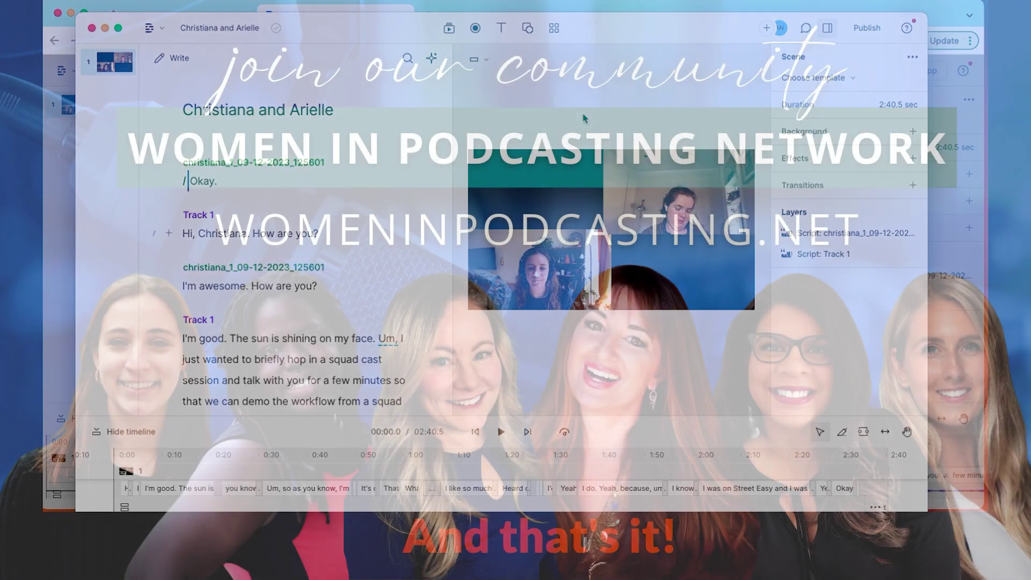